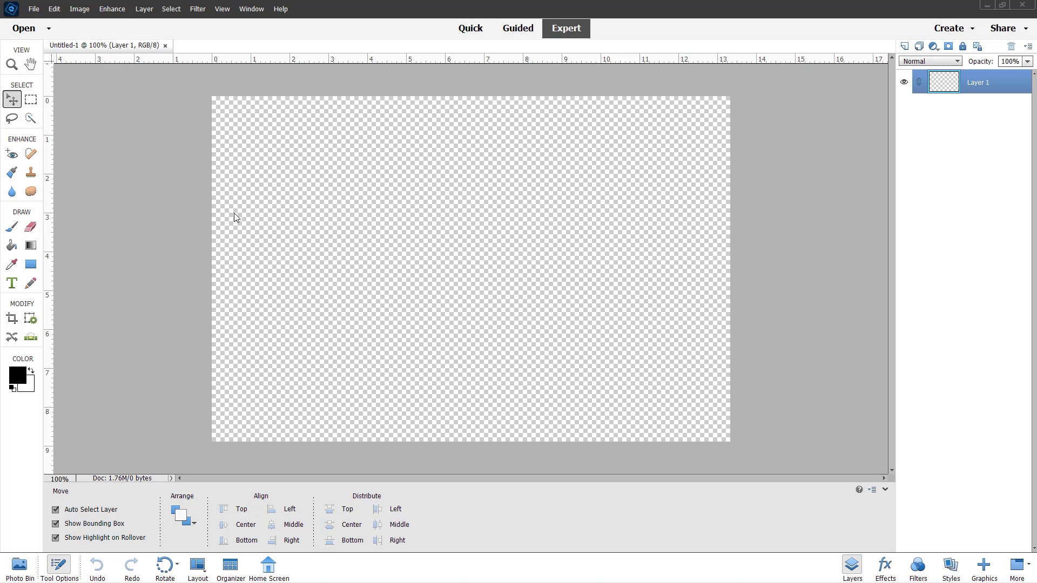
# Open the Performance section of the preferences.
pyautogui.click(53, 9)
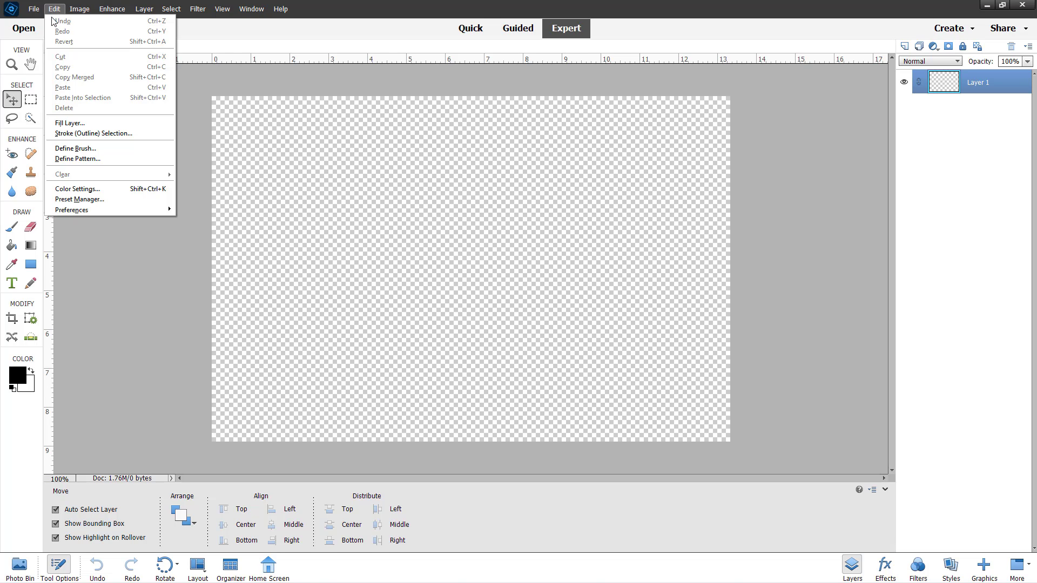
pyautogui.moveTo(98, 209)
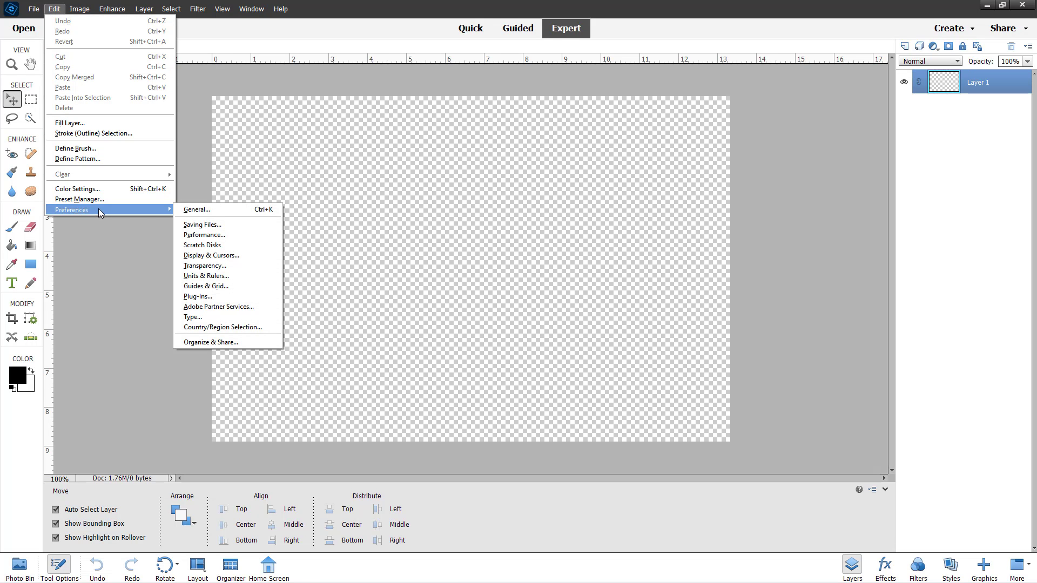
pyautogui.click(228, 236)
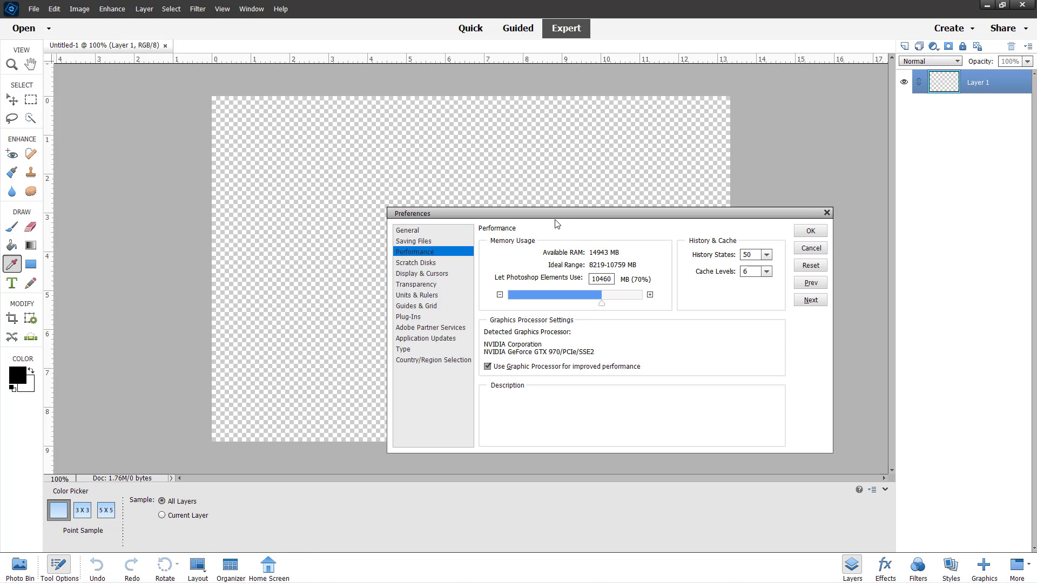
# Set the memory Photoshop Elements may use to 8409 MB (56%).
pyautogui.moveTo(554, 216)
pyautogui.mouseDown()
pyautogui.moveTo(424, 205)
pyautogui.moveTo(446, 214)
pyautogui.mouseUp()
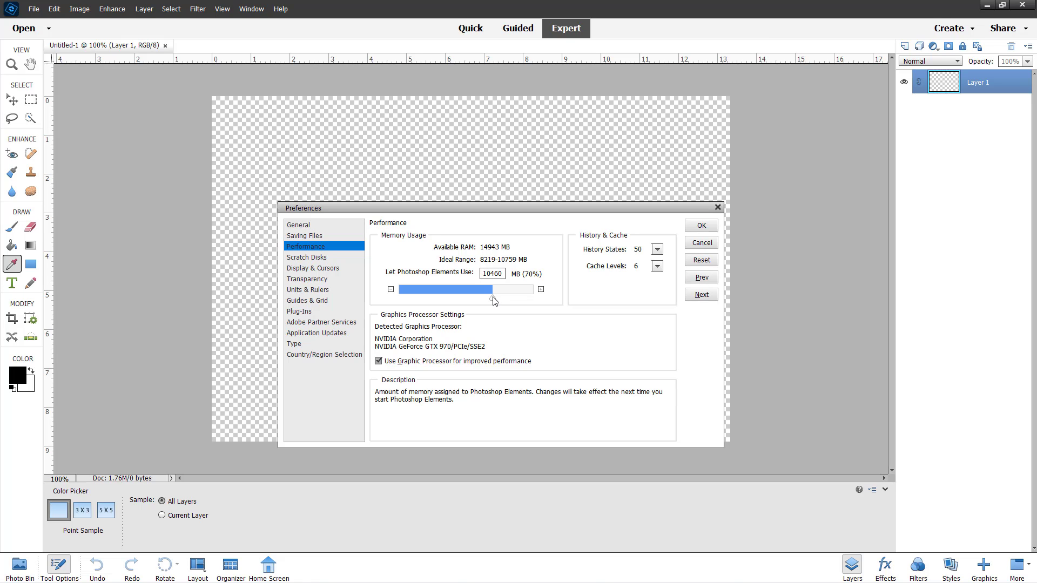
pyautogui.moveTo(493, 297)
pyautogui.mouseDown()
pyautogui.moveTo(427, 298)
pyautogui.moveTo(496, 294)
pyautogui.mouseUp()
pyautogui.moveTo(483, 274); pyautogui.dragTo(503, 274)
pyautogui.moveTo(497, 298)
pyautogui.mouseDown()
pyautogui.moveTo(516, 301)
pyautogui.moveTo(485, 301)
pyautogui.moveTo(537, 297)
pyautogui.moveTo(491, 301)
pyautogui.mouseUp()
pyautogui.moveTo(490, 301)
pyautogui.mouseDown()
pyautogui.moveTo(455, 304)
pyautogui.moveTo(476, 303)
pyautogui.mouseUp()
pyautogui.moveTo(607, 253)
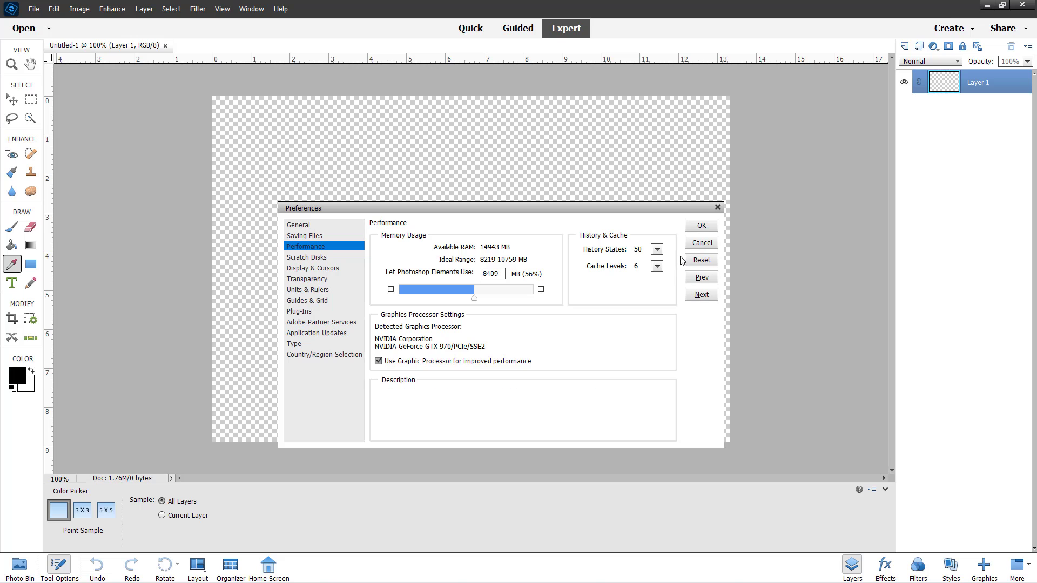
# Set History States to 1000 and Cache Levels to 8.
pyautogui.moveTo(659, 252); pyautogui.dragTo(701, 264)
pyautogui.click(620, 291)
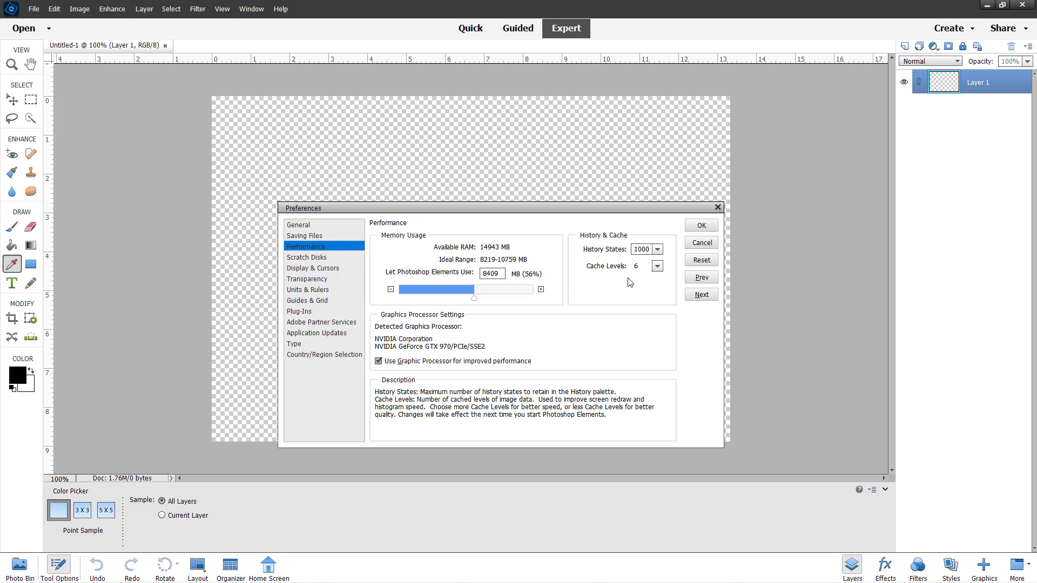
pyautogui.click(657, 266)
pyautogui.moveTo(658, 275); pyautogui.dragTo(687, 280)
pyautogui.click(607, 313)
# Uncheck and recheck the option to use the graphics processor for improved performance.
pyautogui.moveTo(512, 322)
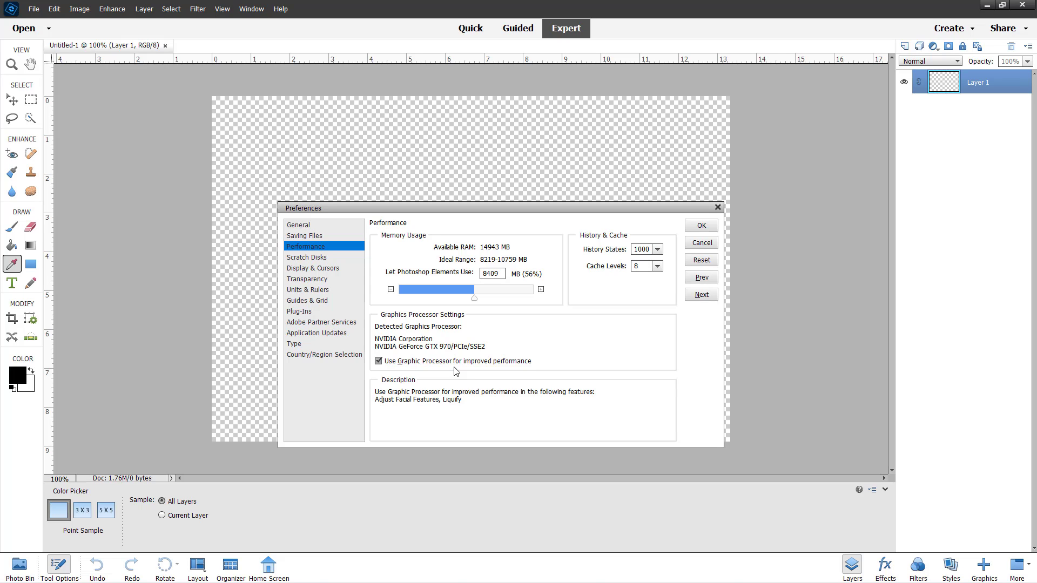
pyautogui.click(432, 362)
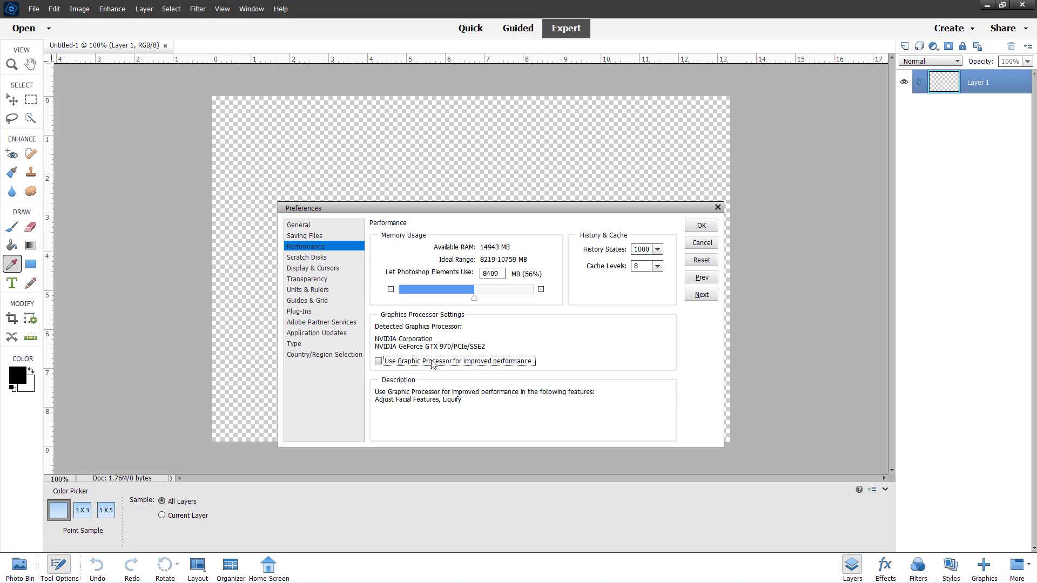
pyautogui.click(432, 363)
# Open the Scratch Disks preferences and browse the list of available drives.
pyautogui.click(326, 259)
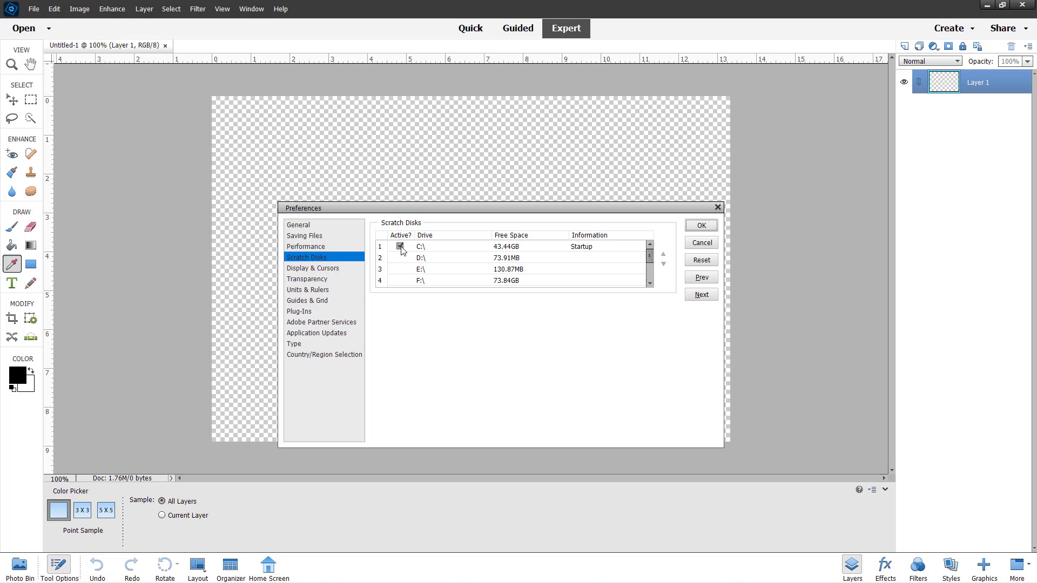
pyautogui.moveTo(650, 258); pyautogui.dragTo(649, 282)
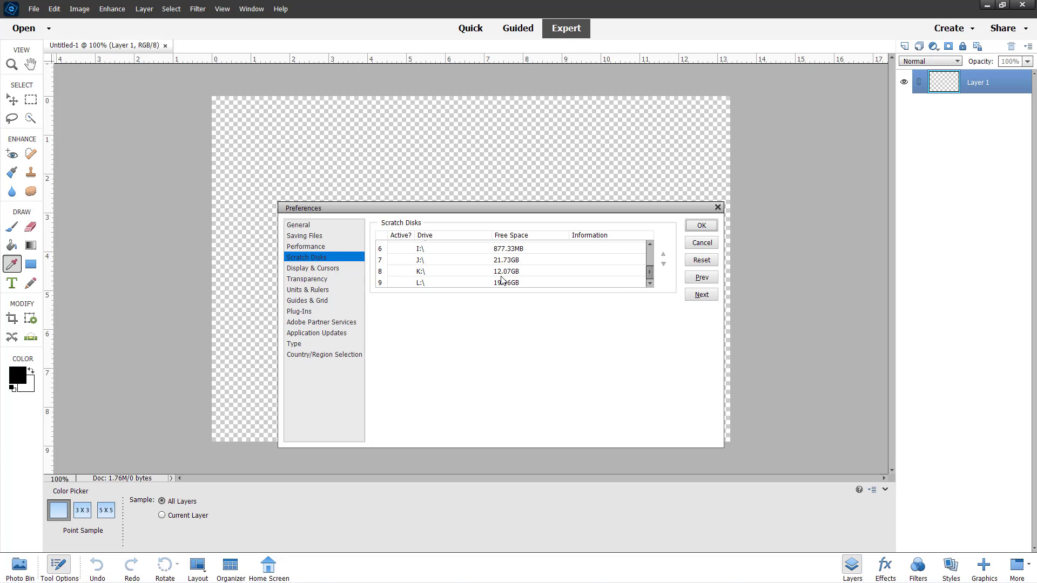
pyautogui.scroll(2, 506, 272)
pyautogui.scroll(-1, 507, 271)
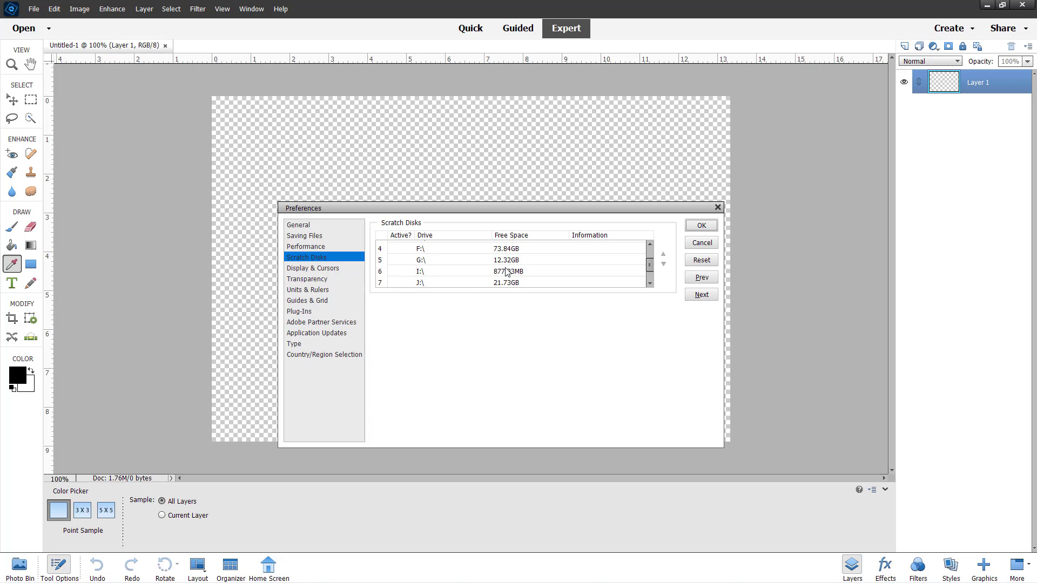
pyautogui.scroll(-2, 511, 282)
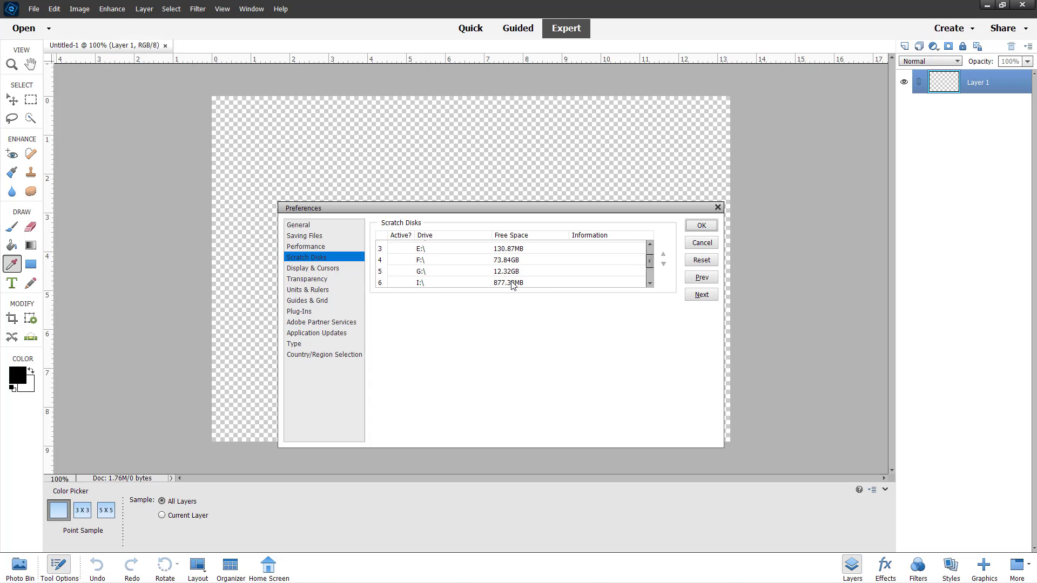
pyautogui.click(510, 282)
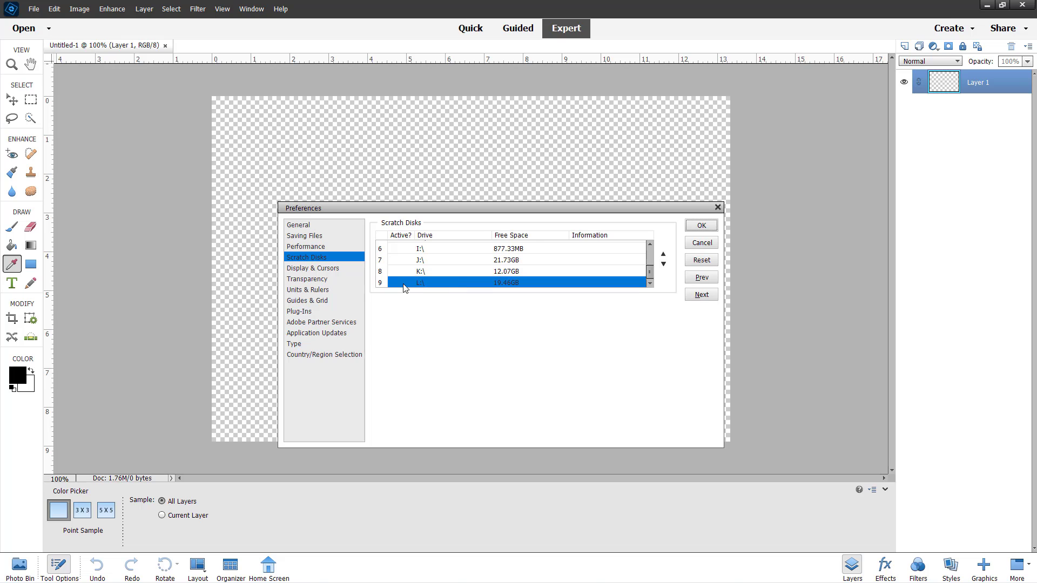
pyautogui.click(400, 283)
pyautogui.scroll(2, 406, 287)
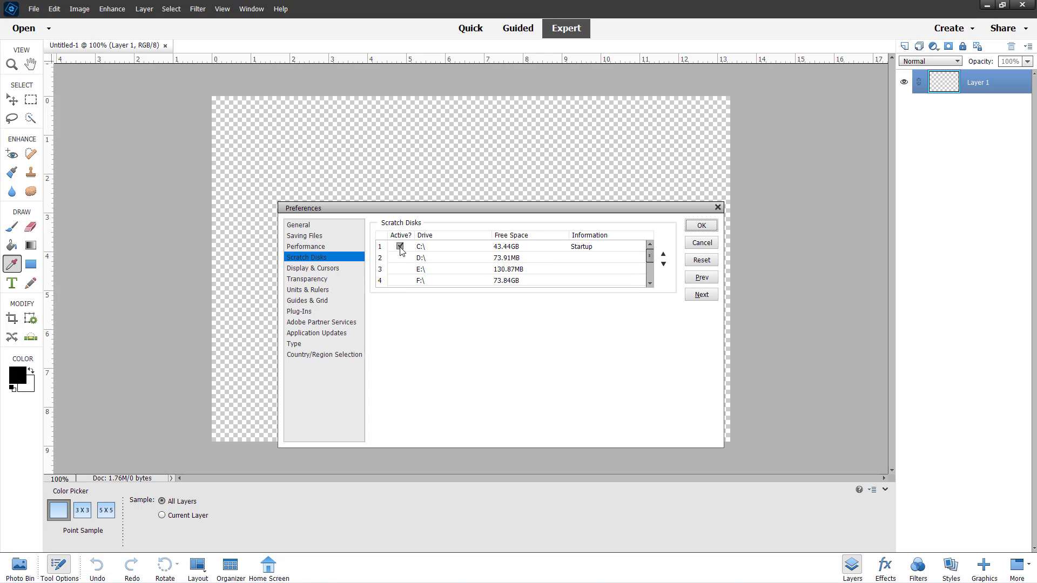
pyautogui.scroll(-2, 403, 253)
pyautogui.scroll(2, 409, 273)
pyautogui.scroll(-2, 406, 278)
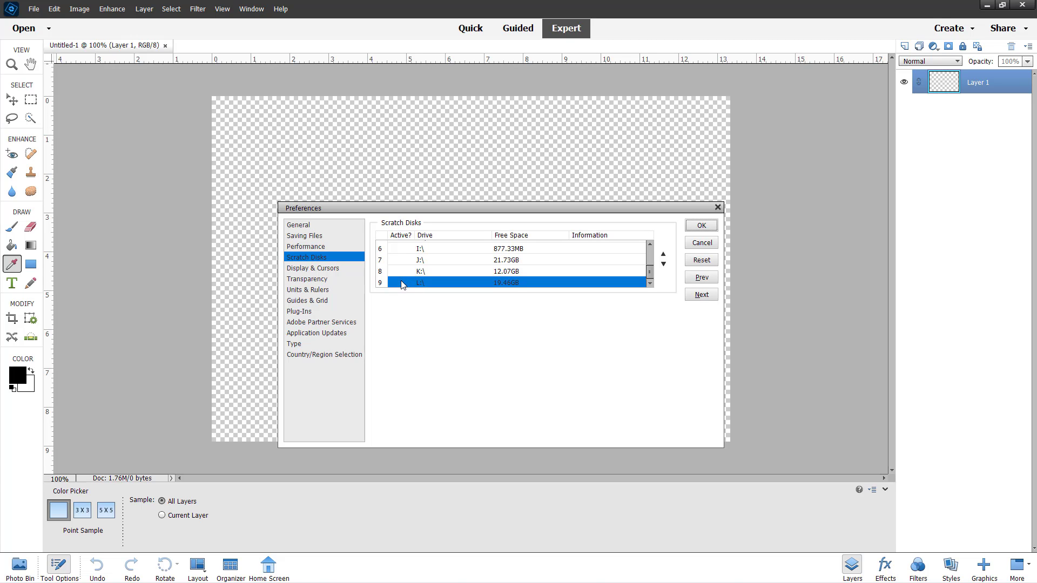
pyautogui.scroll(2, 401, 281)
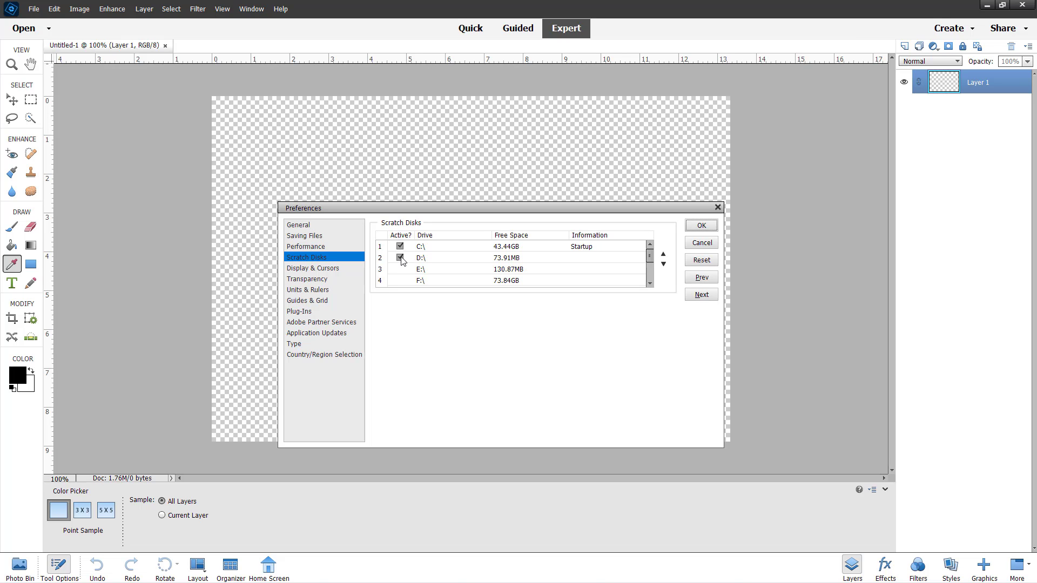
# Toggle the scratch disk Active option on drives C, D and E, and reset the dialog.
pyautogui.click(400, 246)
pyautogui.click(401, 246)
pyautogui.click(400, 258)
pyautogui.click(404, 269)
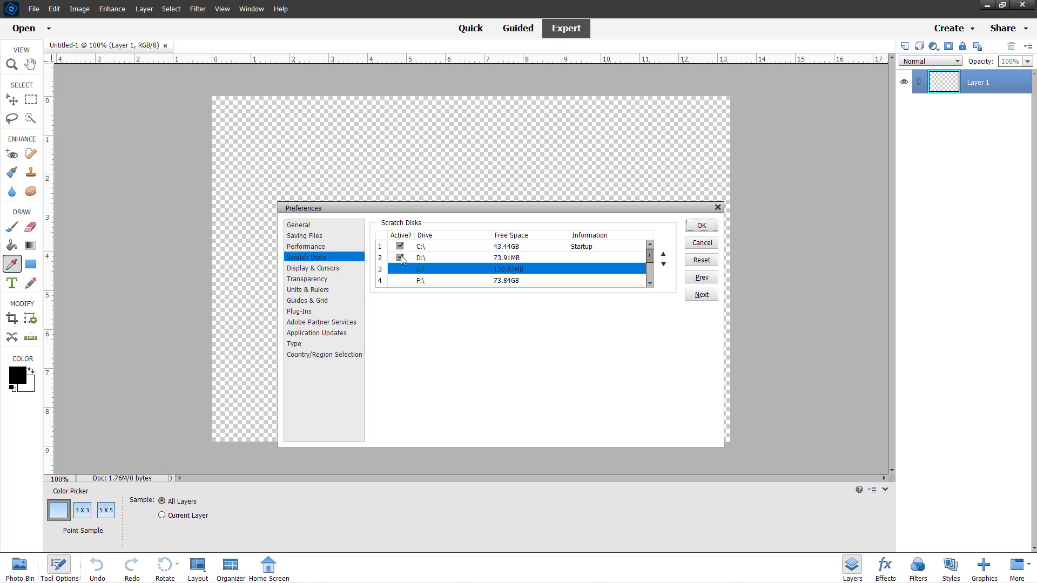
pyautogui.click(400, 269)
pyautogui.click(400, 269)
pyautogui.click(400, 257)
pyautogui.click(698, 260)
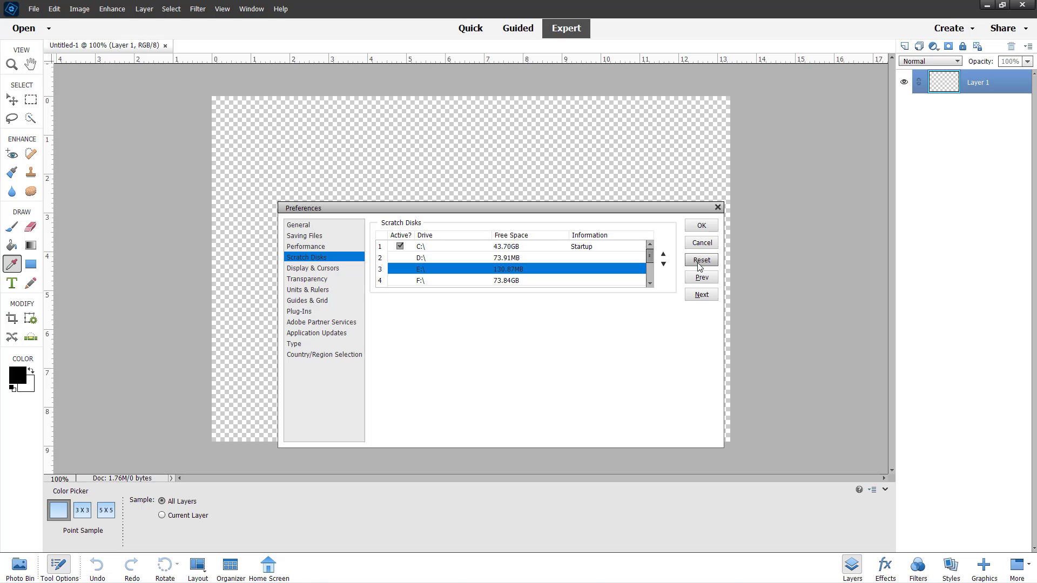